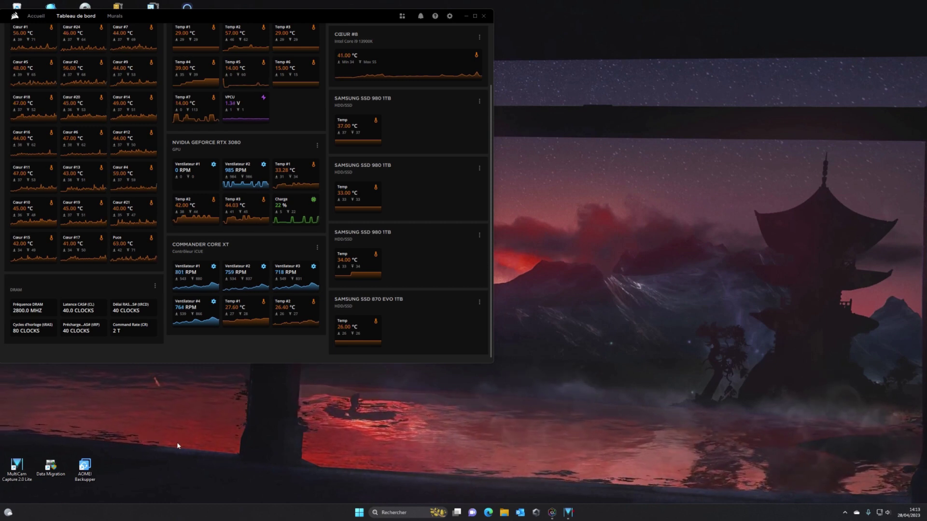
- Launch Samsung Data Migration and open Disk Management beside it, enlarged enough to list all the installed disks
double_click(51, 470)
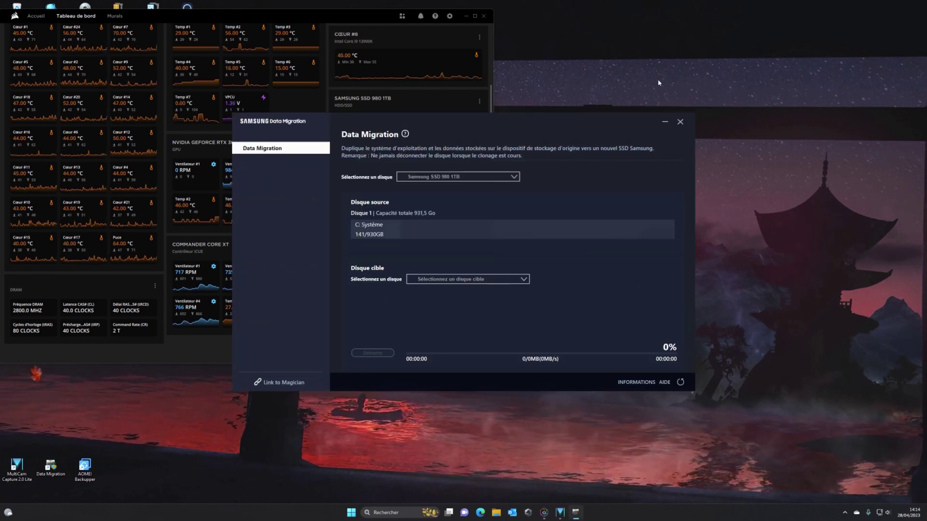
drag(575, 115, 708, 109)
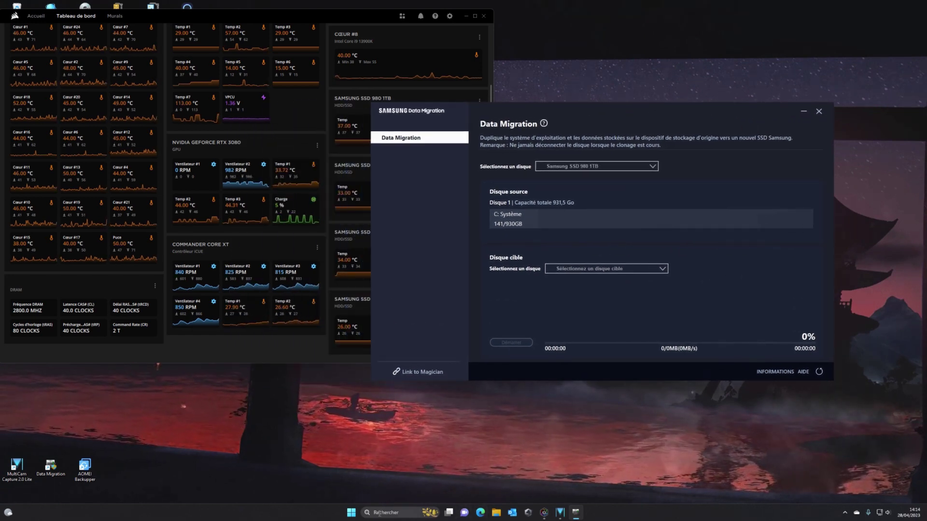
click(348, 514)
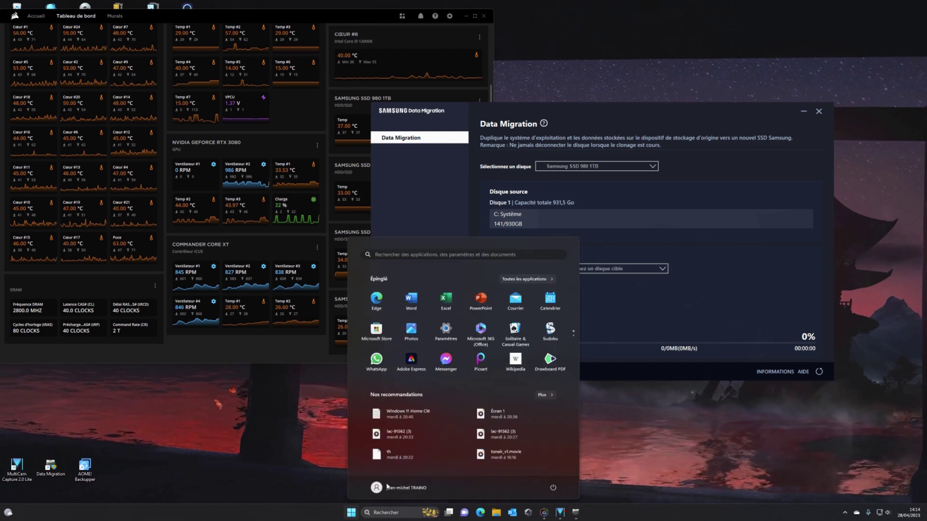
right_click(349, 514)
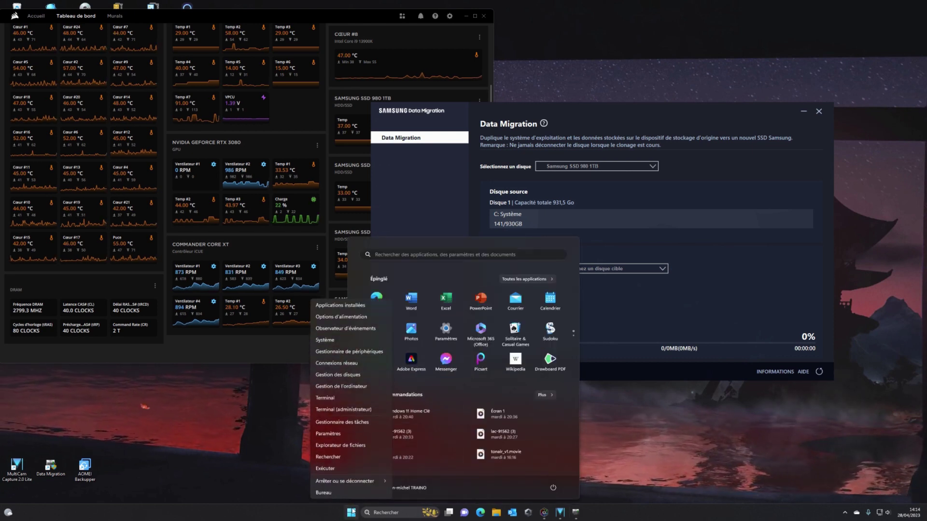
click(360, 375)
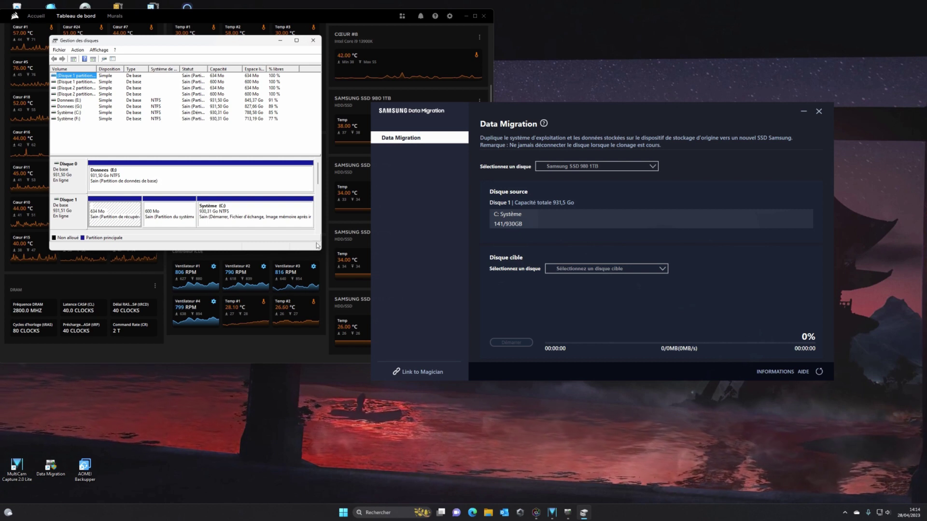
drag(325, 250, 354, 364)
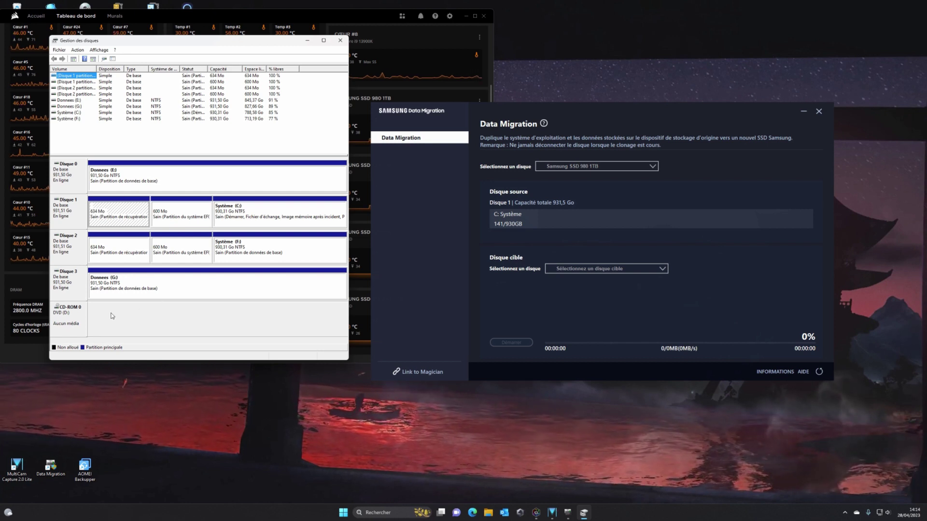
click(165, 218)
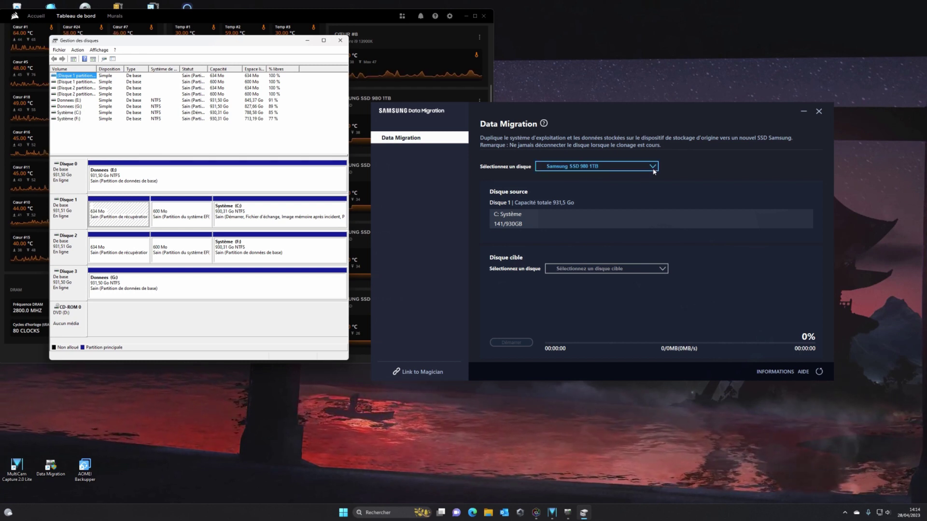
- Set the clone's target disk to the Samsung SSD 980 1TB that corresponds to Disque 2
click(667, 271)
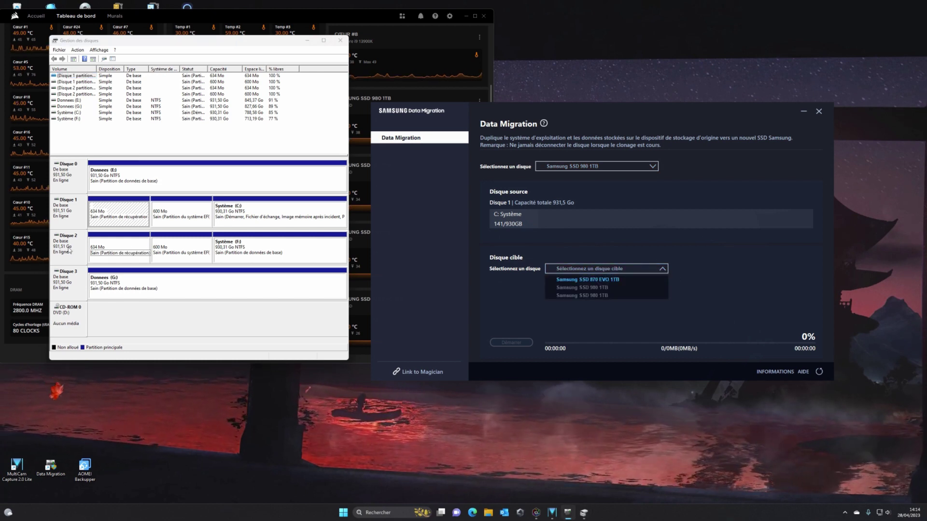
click(609, 288)
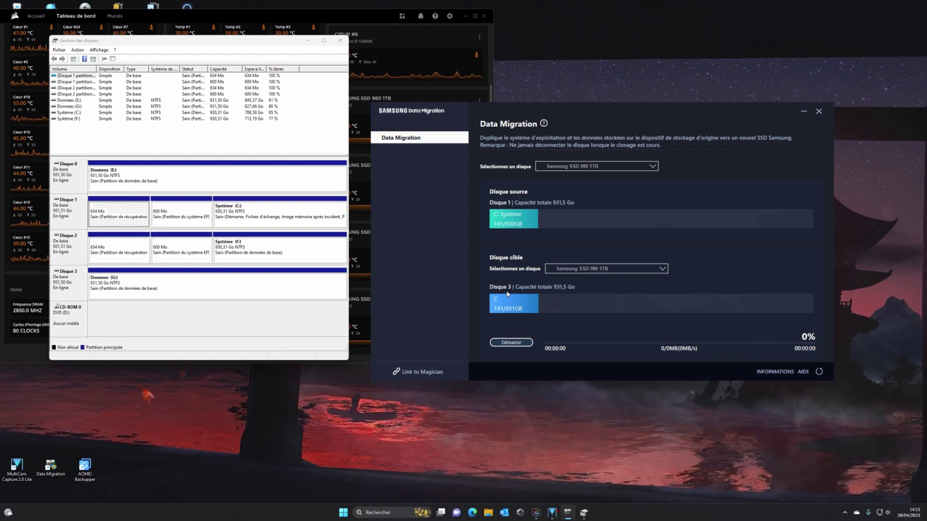
click(666, 273)
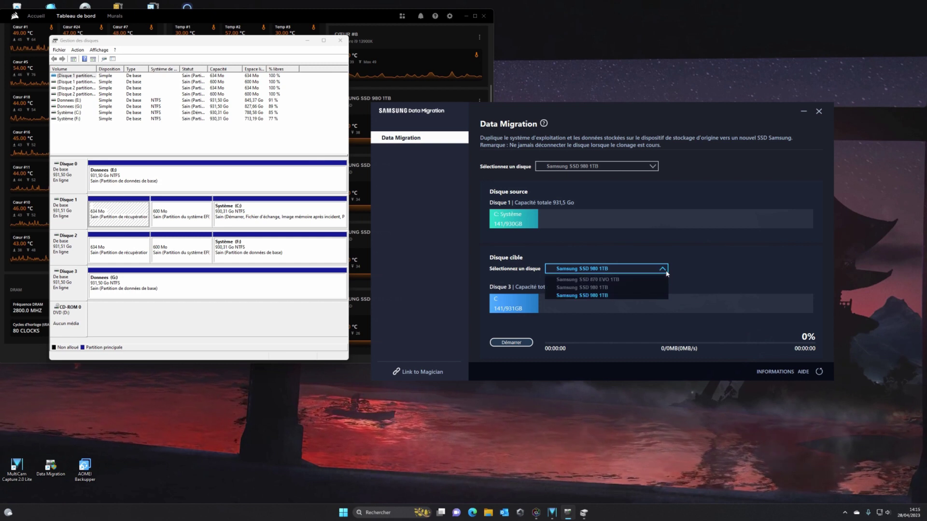
click(609, 297)
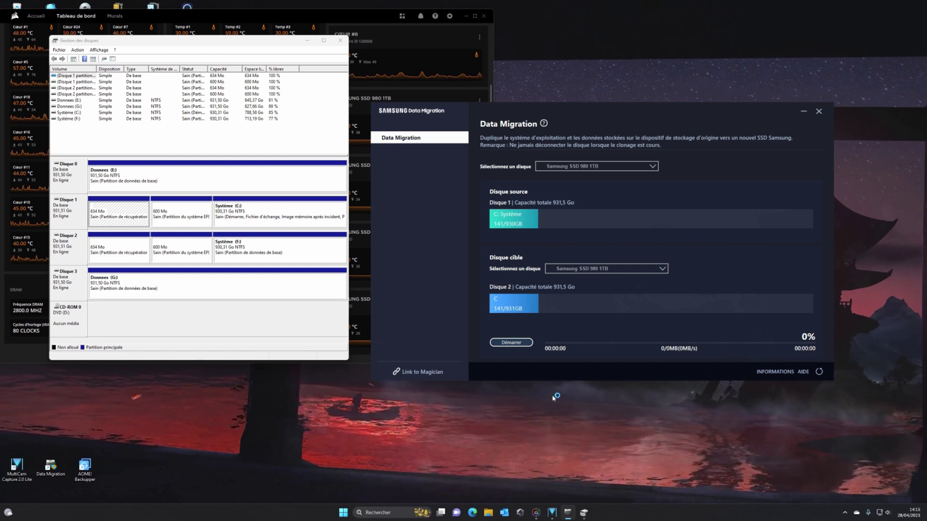
- Start the system clone from Disque 1 to Disque 2, accept erasing the target disk, and move the open windows apart
click(511, 342)
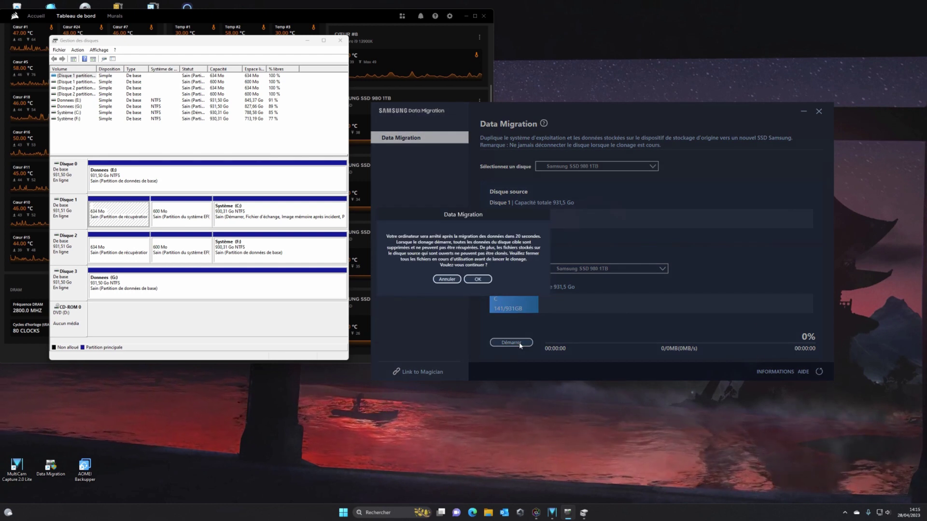
click(477, 279)
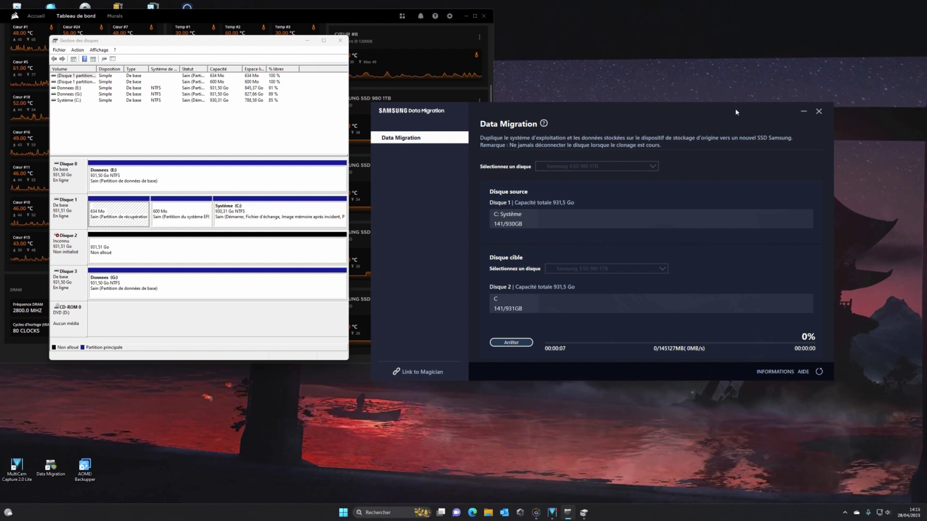
drag(713, 101, 787, 60)
drag(267, 45, 216, 47)
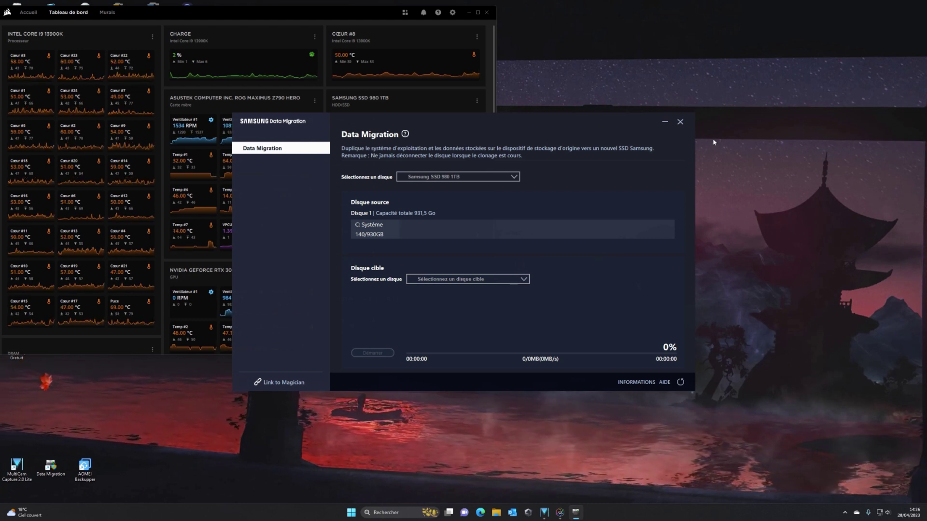
- Close Samsung Data Migration and start a disk clone (Clonage de disque) in AOMEI Backupper
click(681, 122)
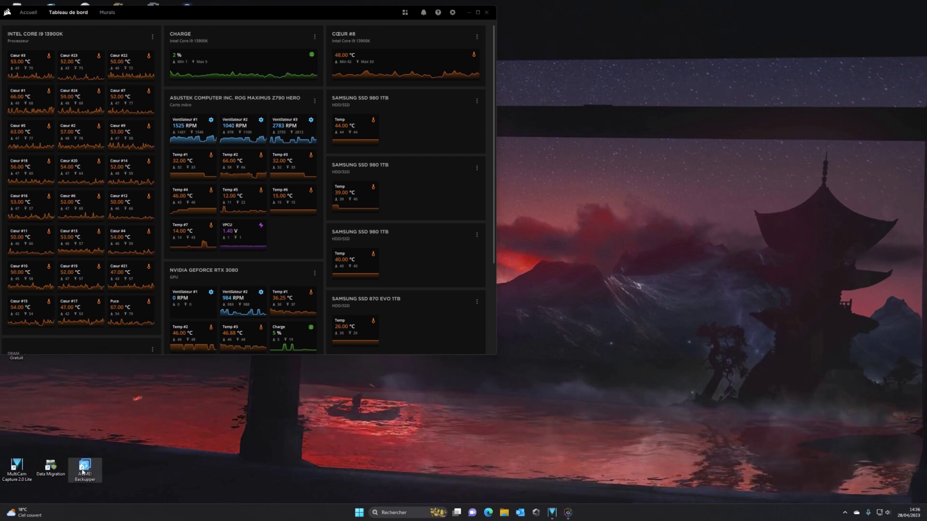
double_click(82, 470)
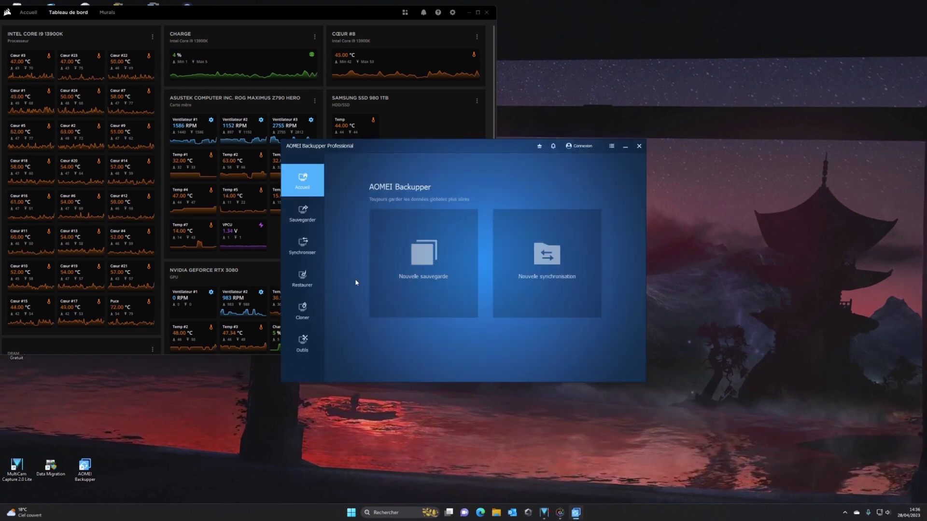
click(303, 305)
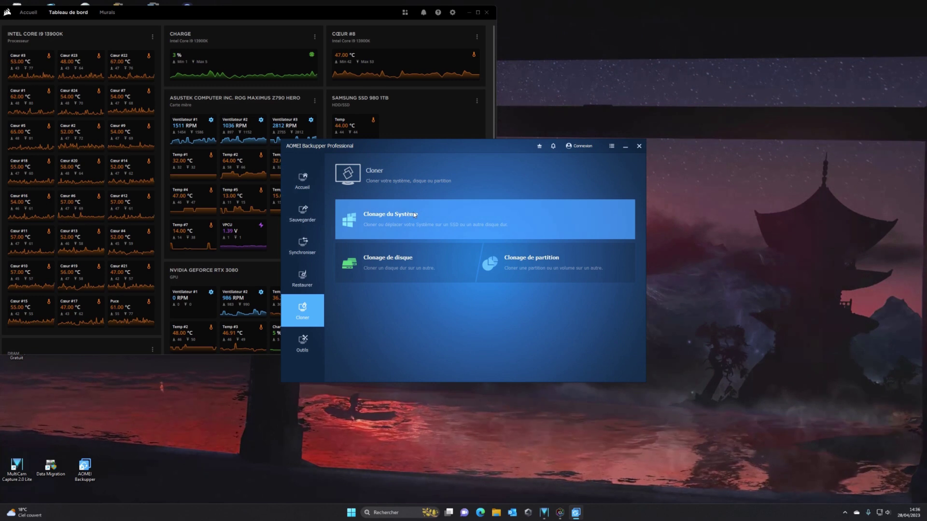
click(389, 266)
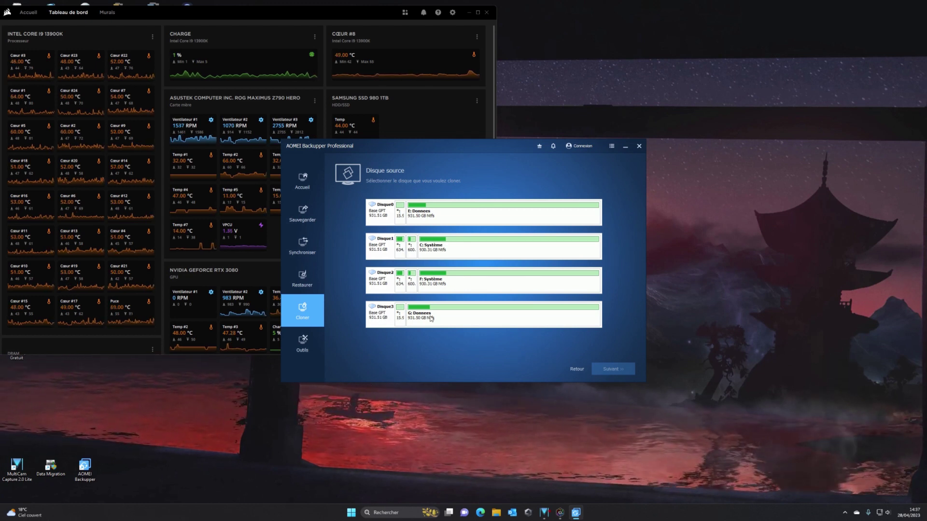
- Choose Disque3 (G: Donnees) as the clone source and Disque0 (E: Donnees) as the destination
mouse_move(433, 320)
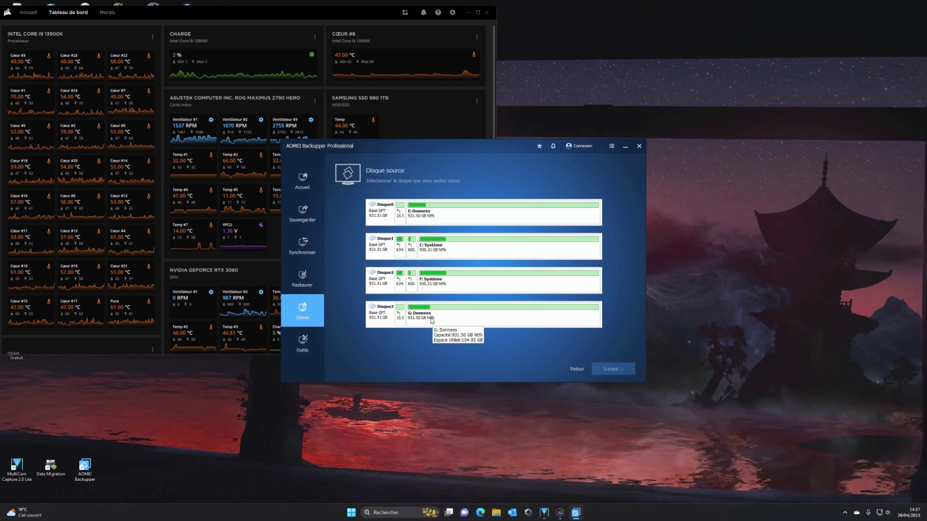
click(431, 320)
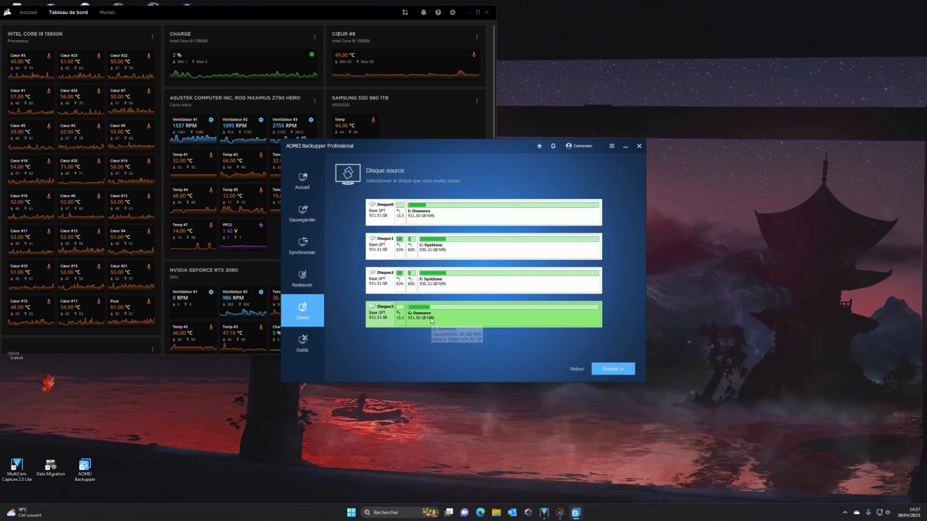
click(612, 369)
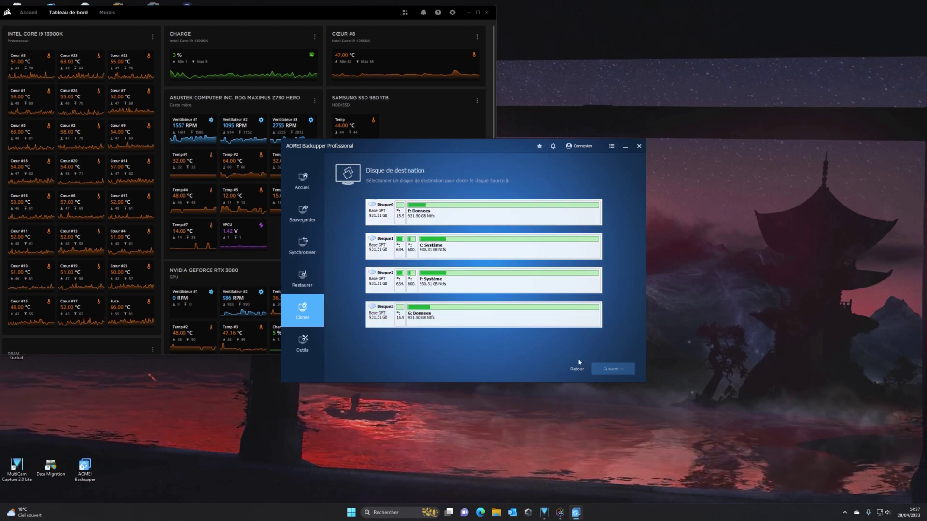
click(381, 213)
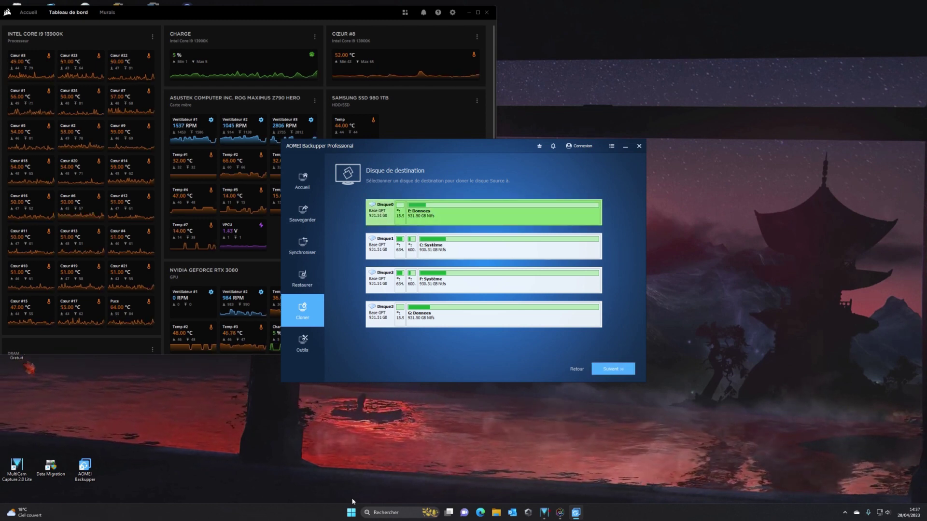
- Open Disk Management, enlarge it to show every disk, and place it and the AOMEI Backupper window side by side for comparison
click(352, 515)
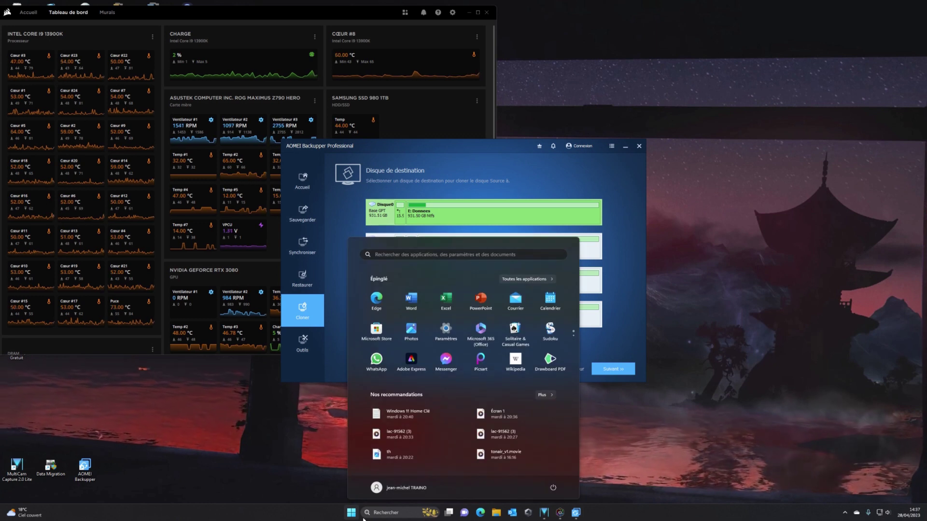
right_click(349, 514)
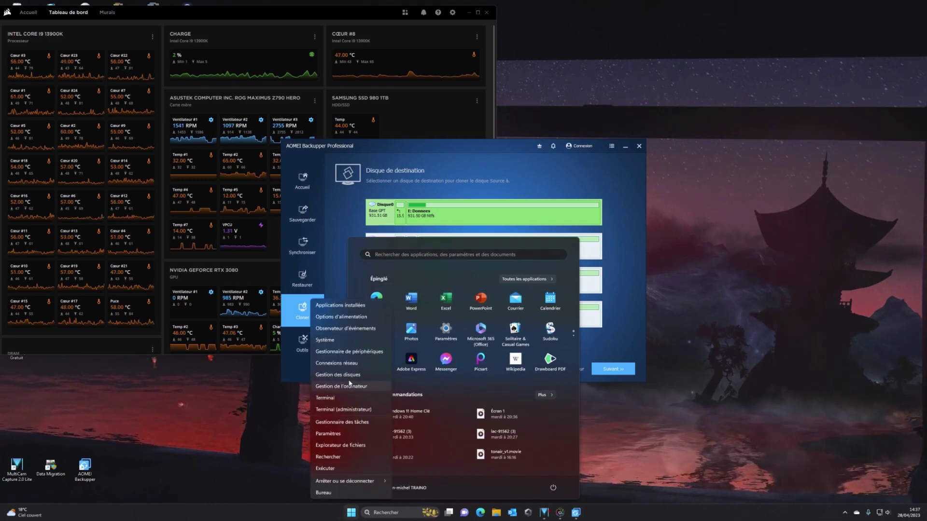
click(351, 376)
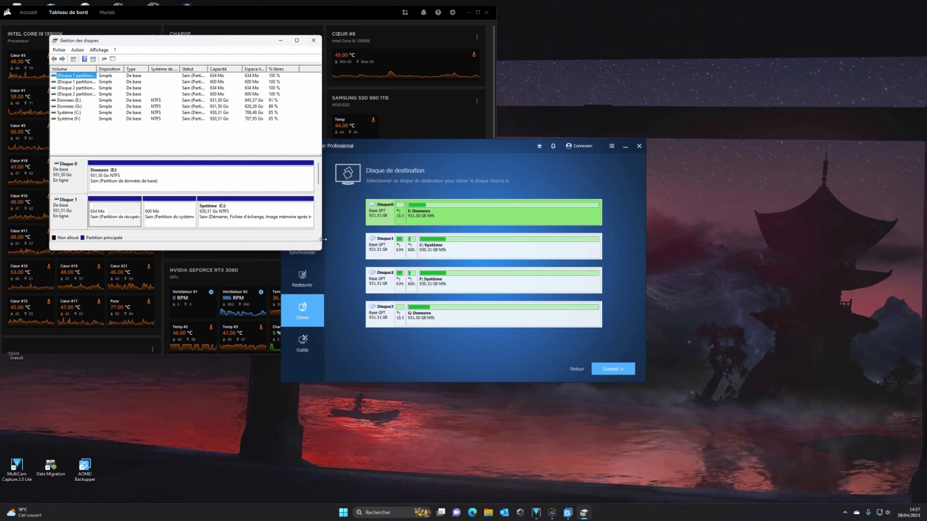
drag(321, 237, 342, 236)
drag(149, 250, 133, 389)
drag(240, 43, 169, 32)
drag(436, 148, 591, 129)
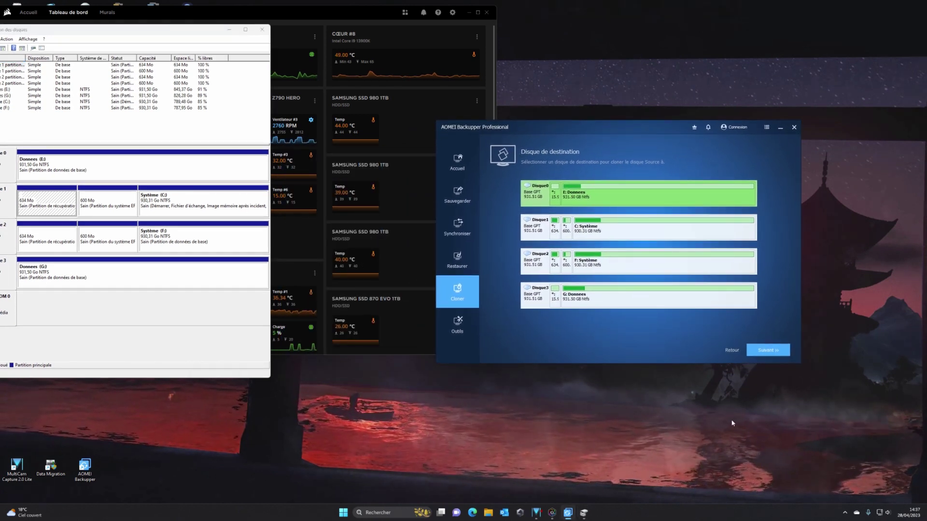
- Accept overwriting the destination disk, run the clone from Disque 3 to Disque 0, and finish the completed operation
click(768, 350)
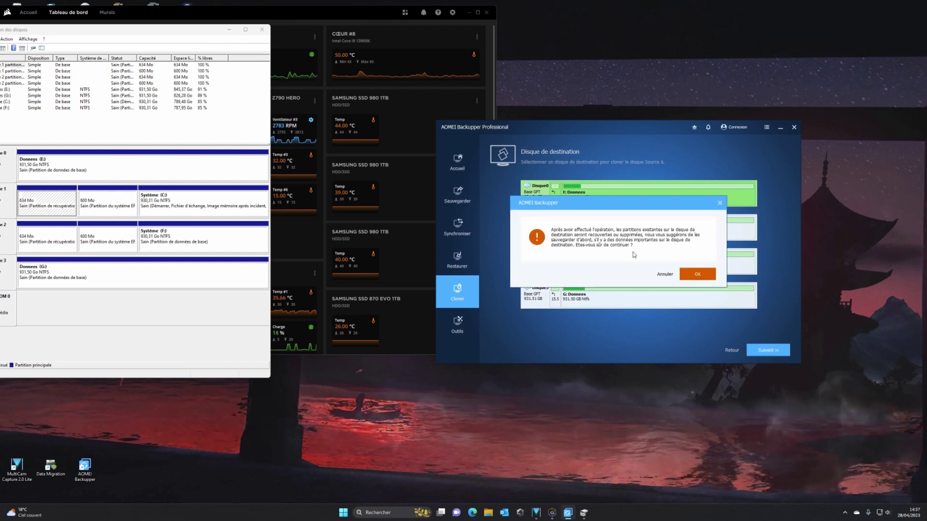
click(694, 275)
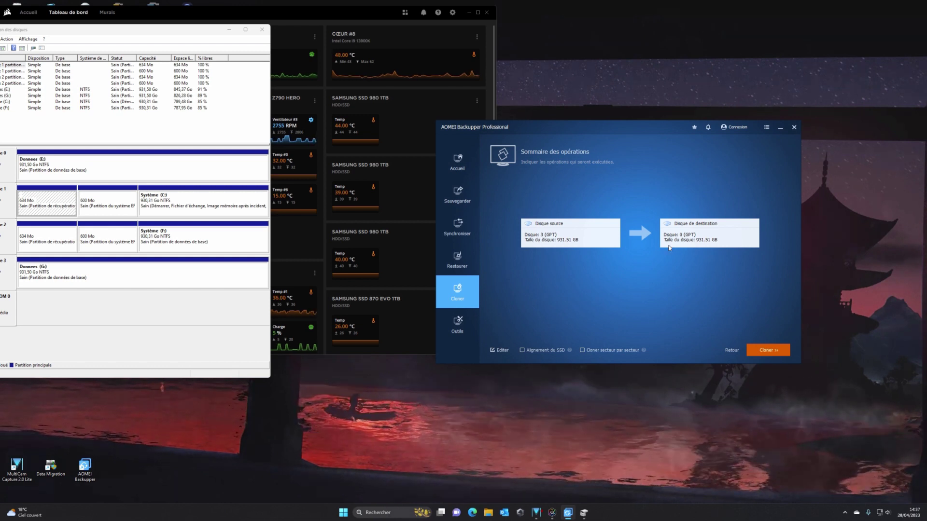
click(779, 354)
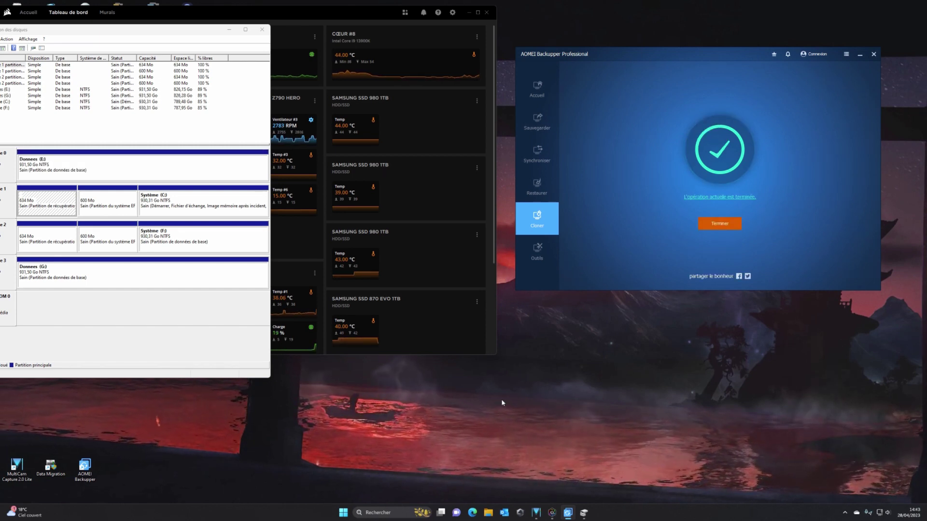
click(719, 225)
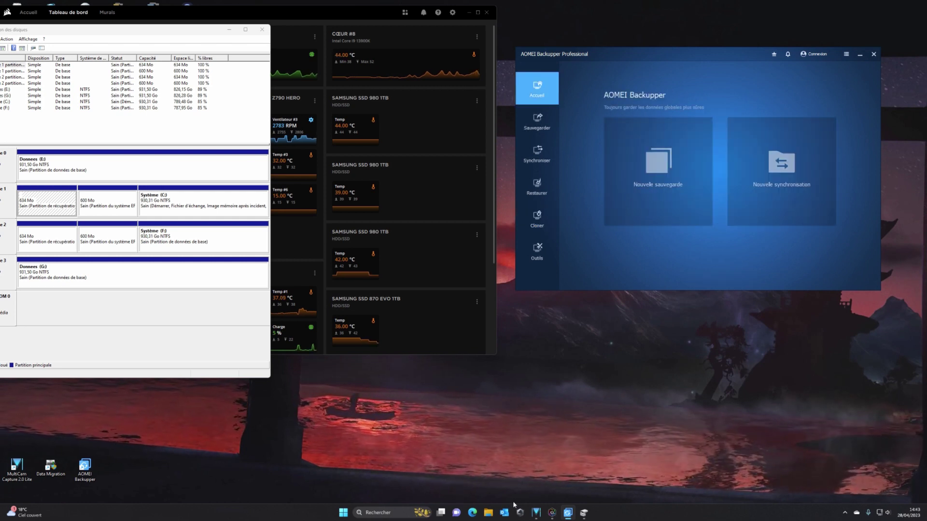
click(536, 512)
click(639, 475)
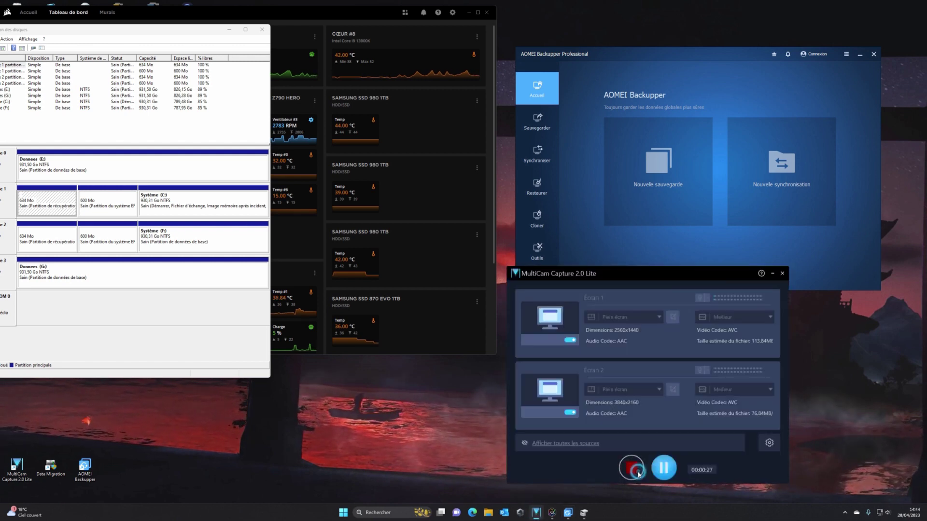